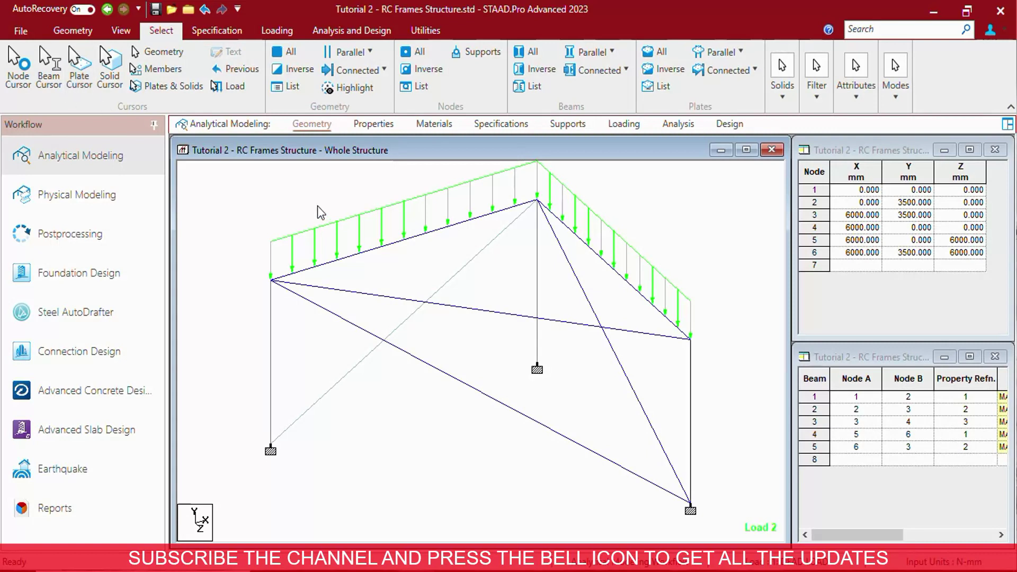
Pick the frame's beams 1 through 5 one at a time with the Beam Cursor
drag(450, 207, 397, 265)
drag(310, 348, 250, 390)
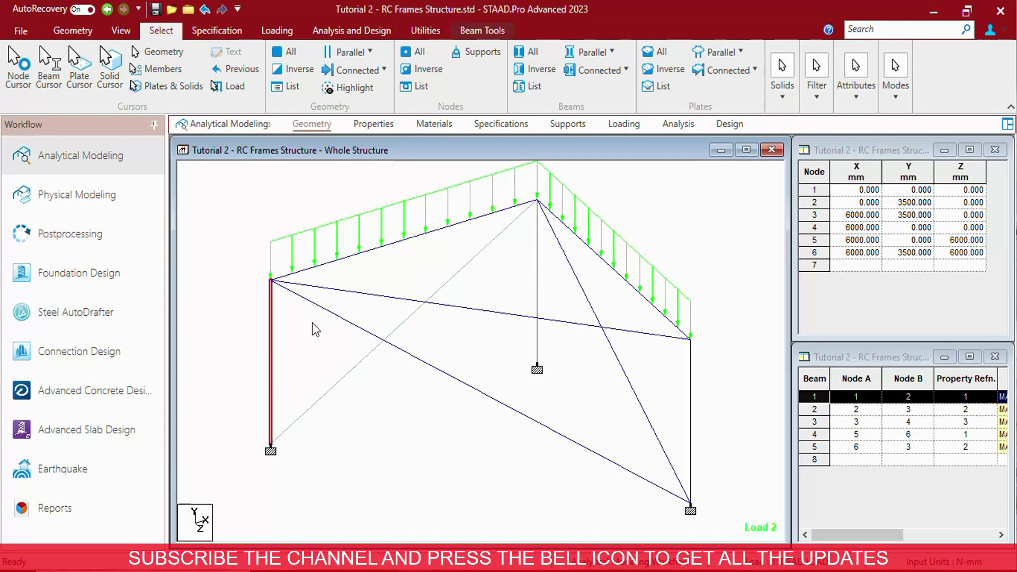
click(375, 248)
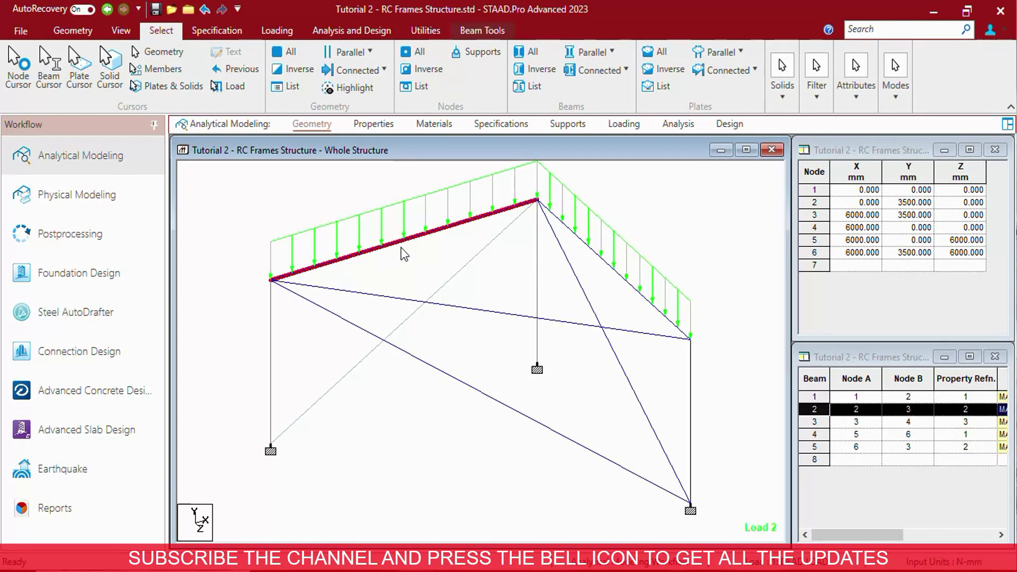
click(536, 246)
click(332, 184)
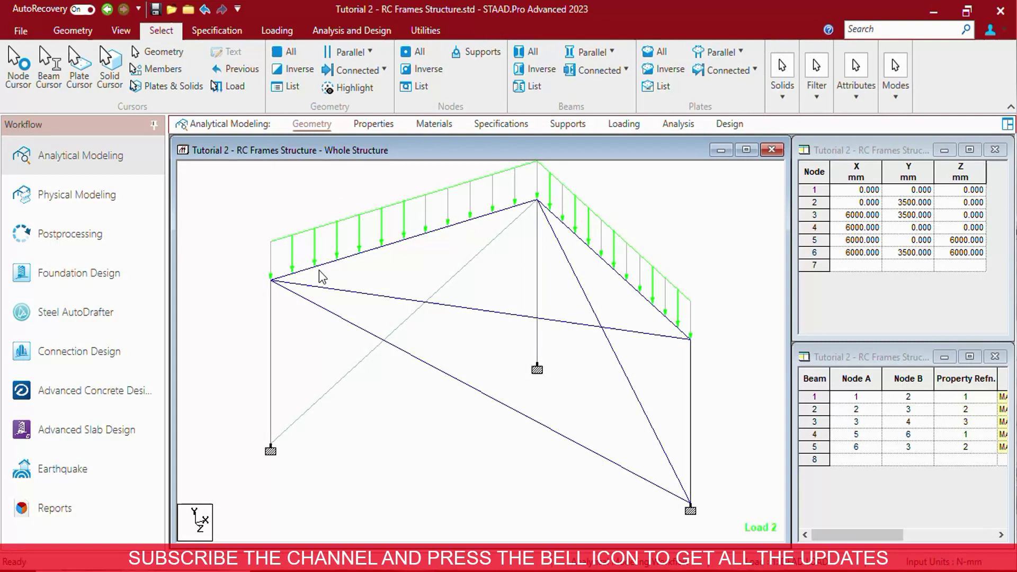
click(343, 260)
click(274, 353)
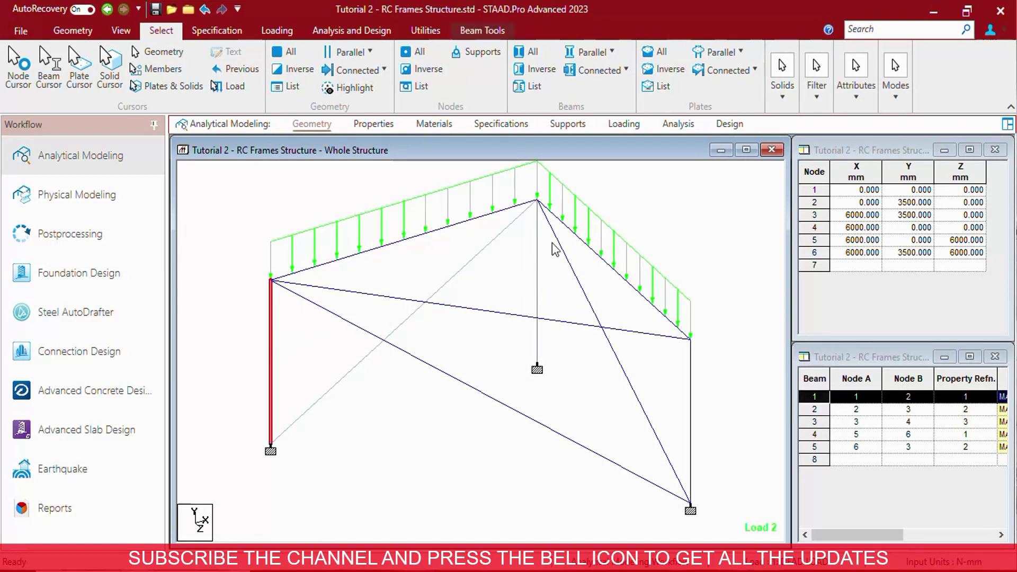
click(574, 237)
click(537, 273)
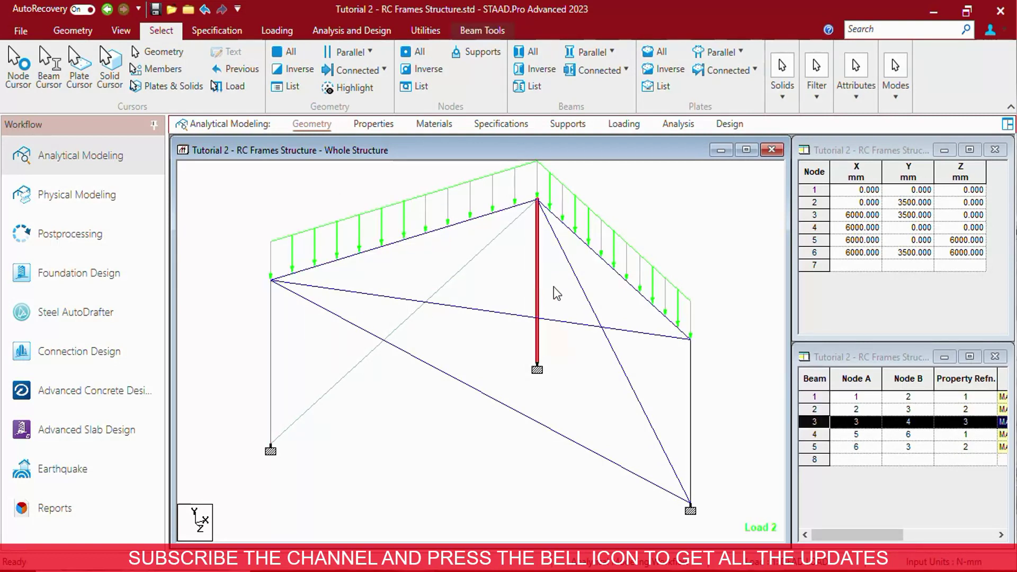
click(691, 405)
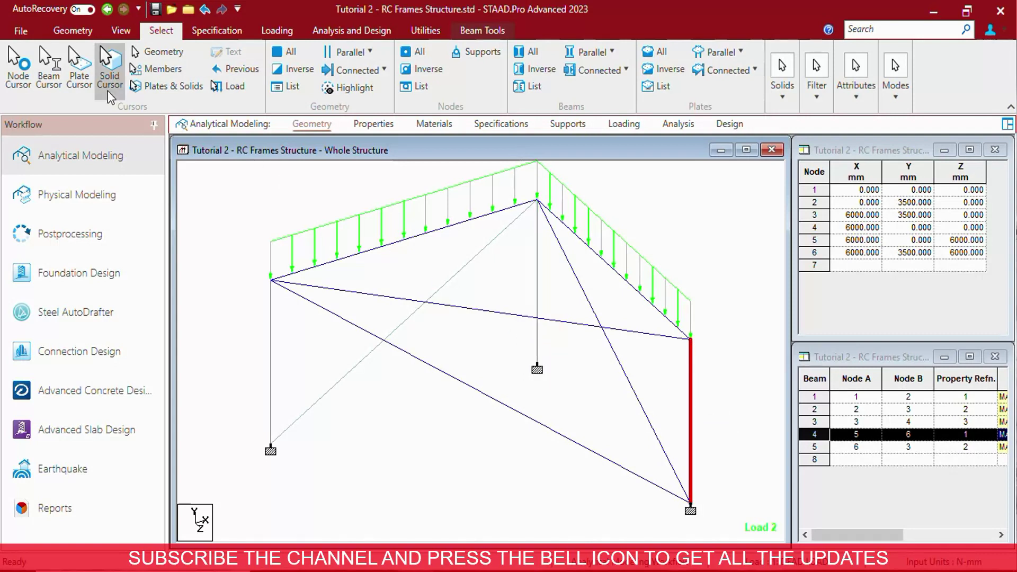
With the Node Cursor, box-select node 2, then node 3, then all six nodes
click(18, 69)
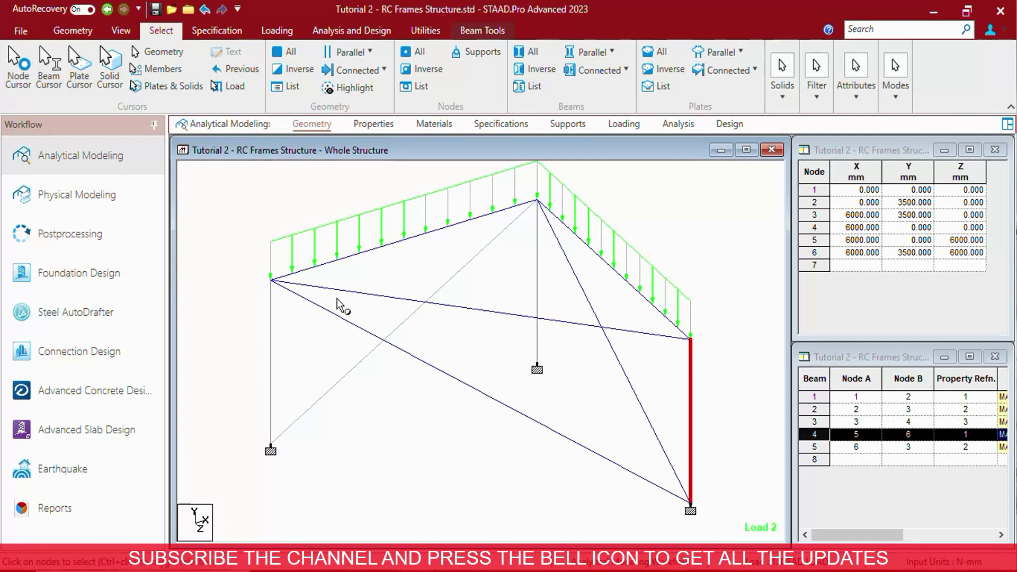
drag(259, 264, 300, 326)
drag(495, 195, 603, 267)
drag(722, 201, 245, 509)
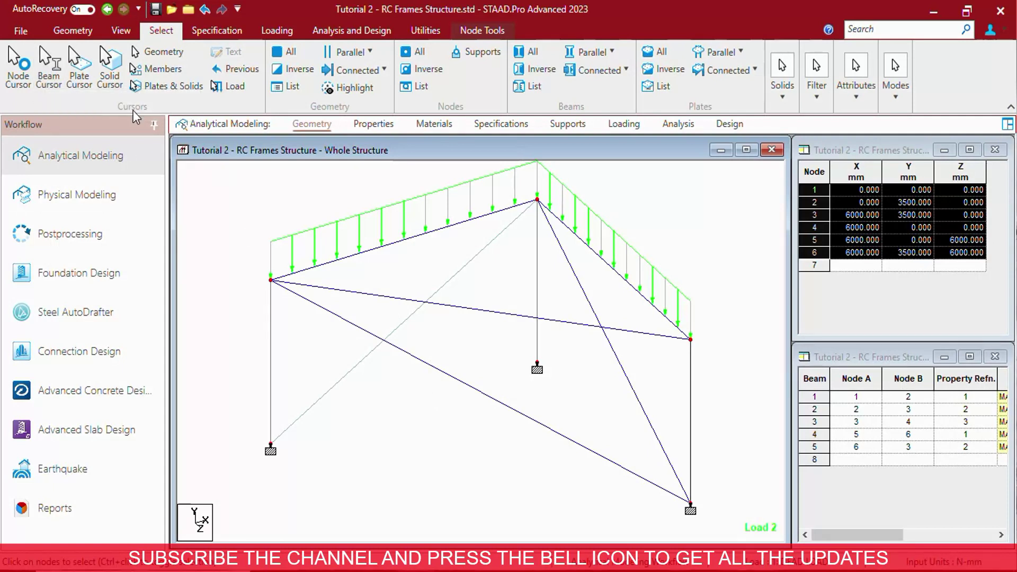
Rotate the frame view slightly and deselect all six nodes by clicking empty space
middle_drag(437, 343, 464, 308)
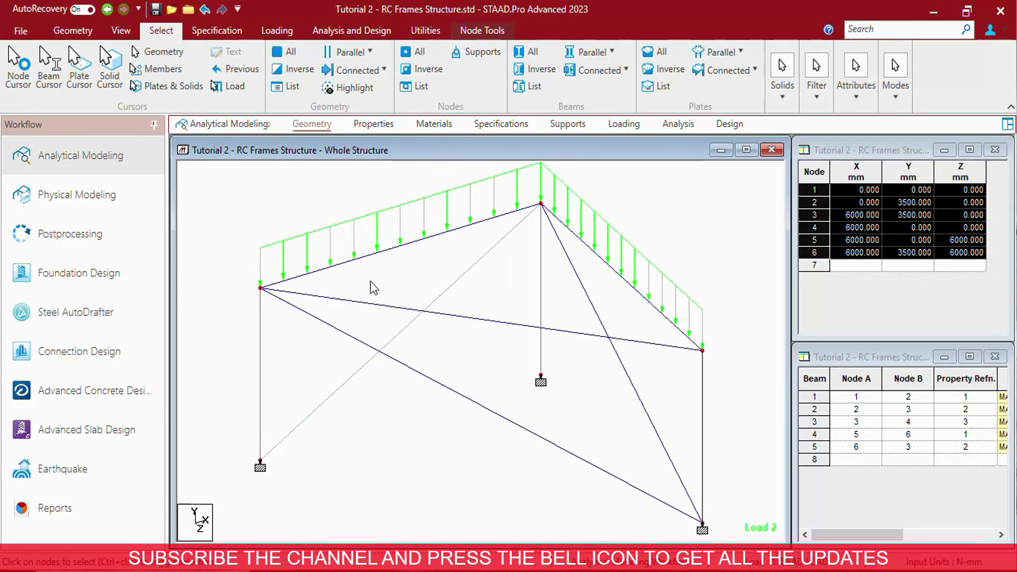
click(221, 175)
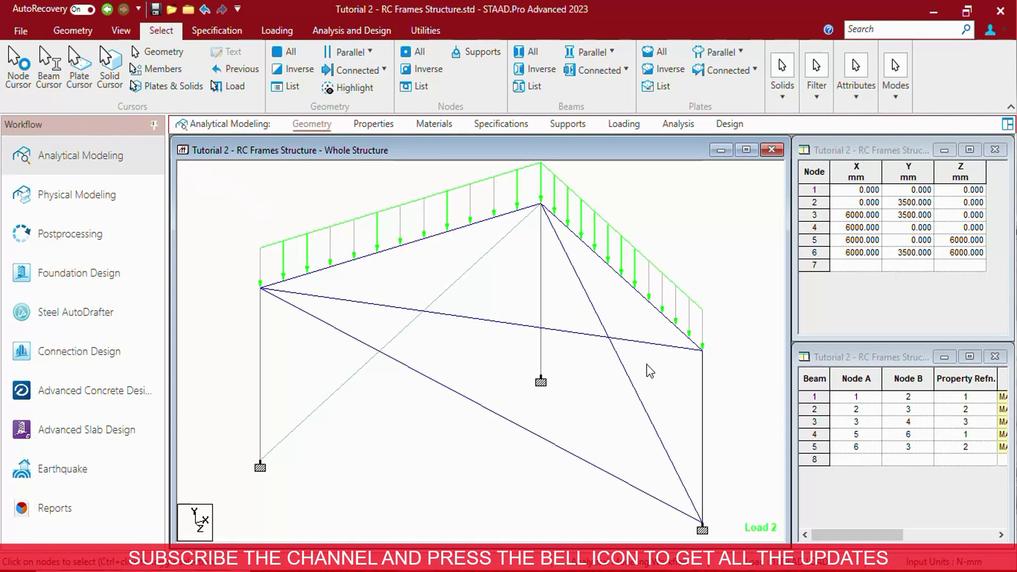
Inspect triangular plate 6: nodes 2, 3, 1 and area 105000.016 cm2, then close its details
click(81, 75)
drag(226, 173, 585, 446)
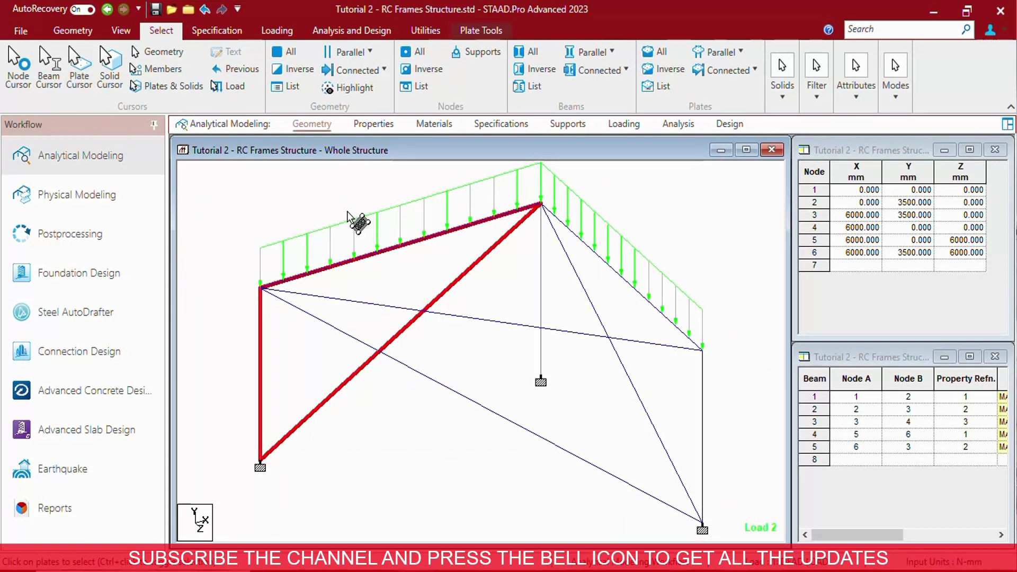
click(389, 438)
double_click(326, 376)
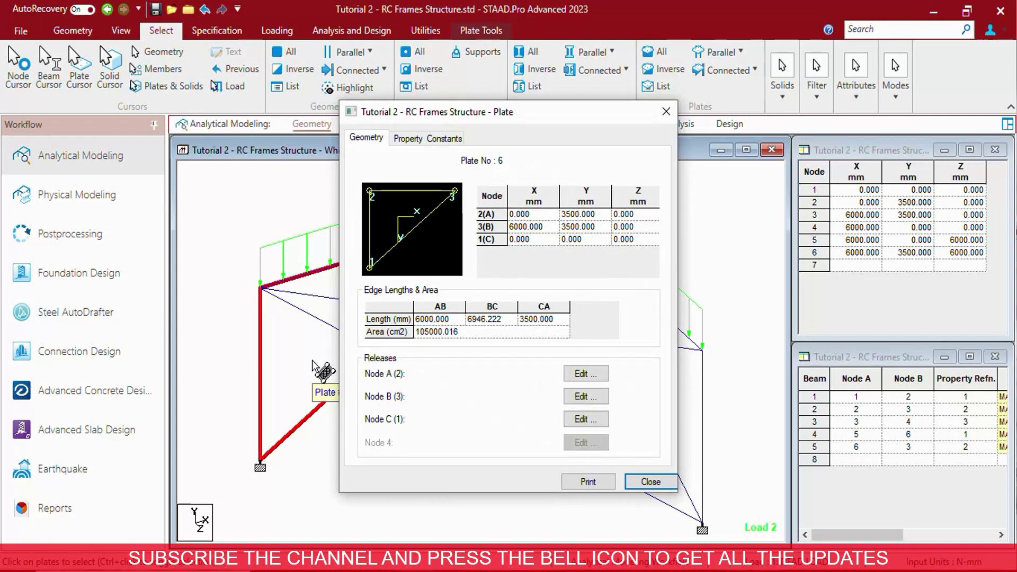
click(649, 482)
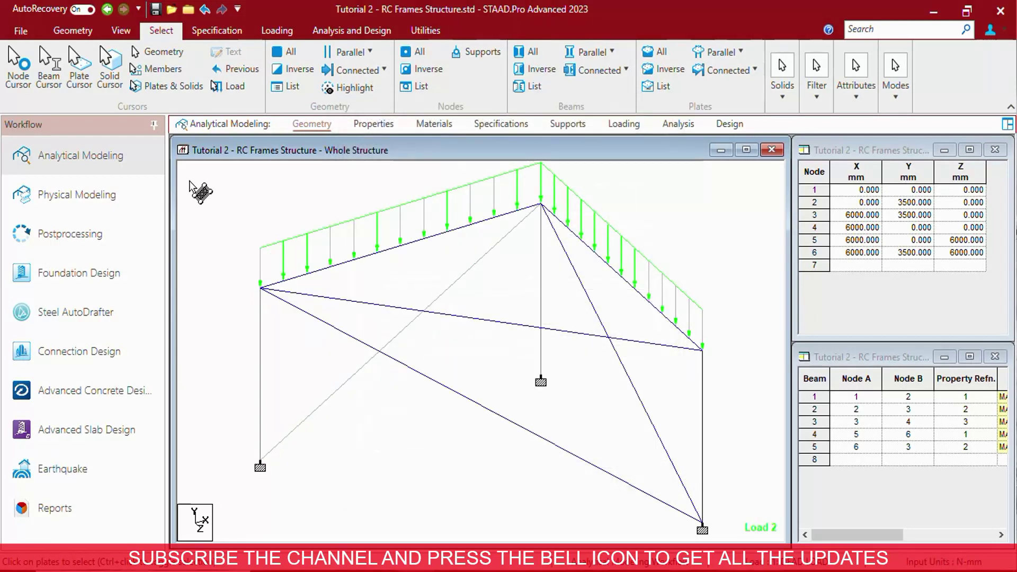
click(111, 79)
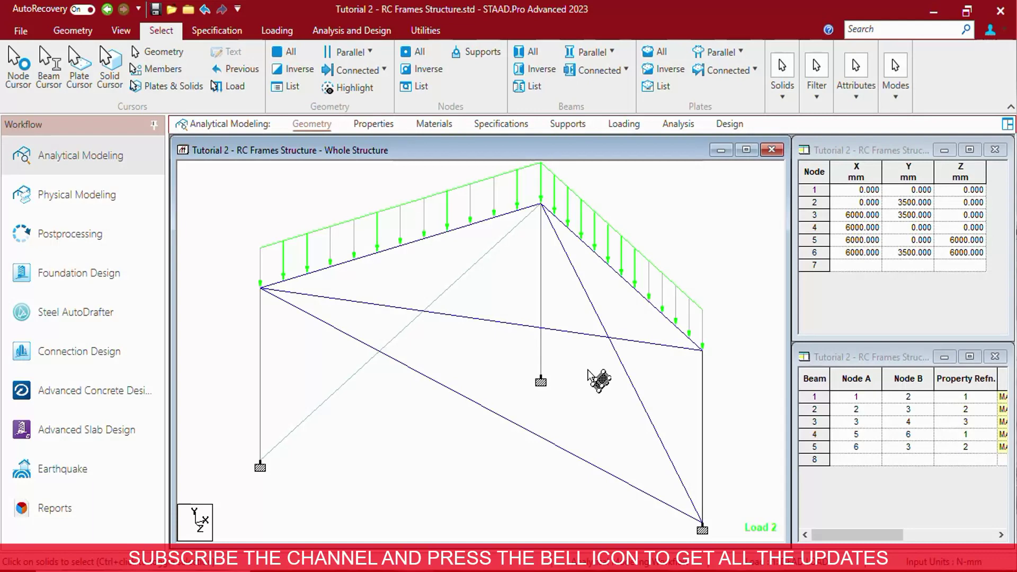
Select the solid, deselect it, and switch to the physical Members cursor
click(511, 455)
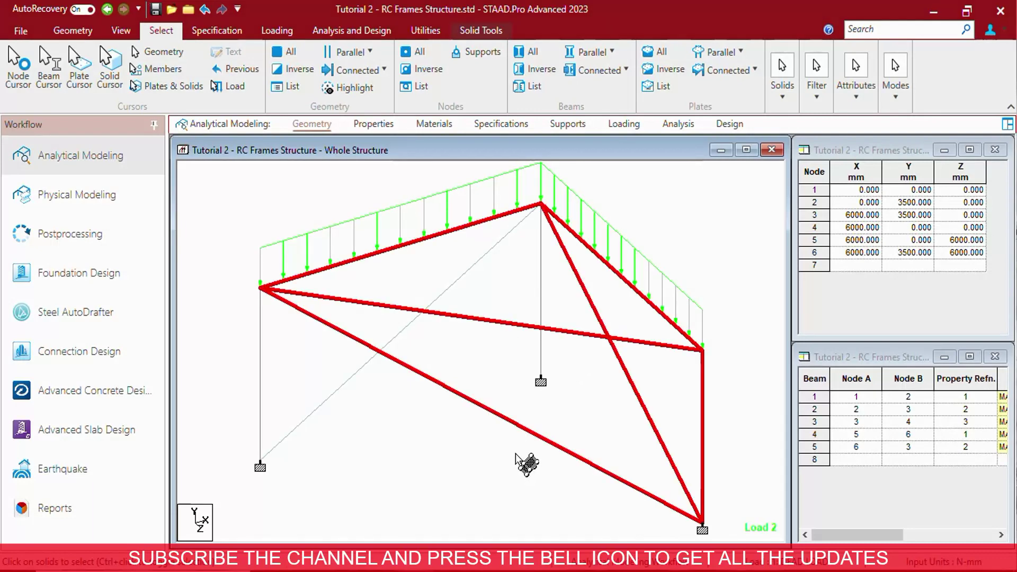
click(611, 340)
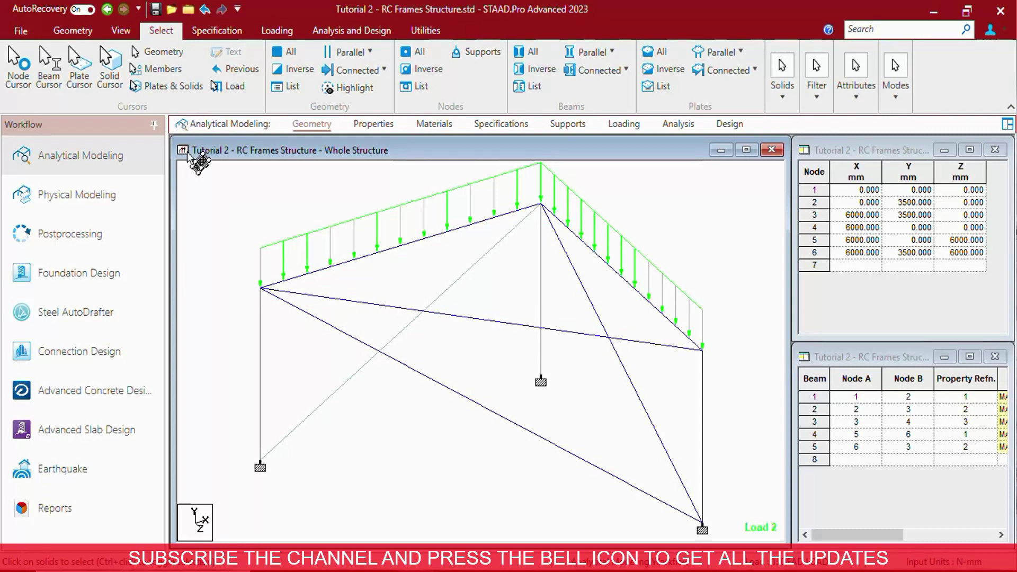
click(163, 69)
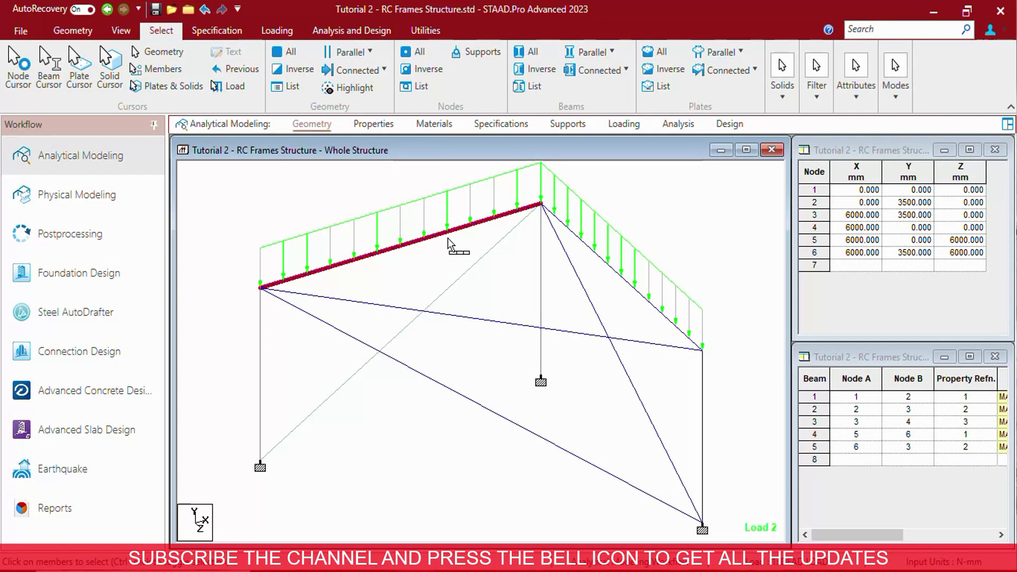
With the plates-and-solids cursor, pick the left triangular plate, box-select all plates, then clear
middle_drag(451, 245, 449, 256)
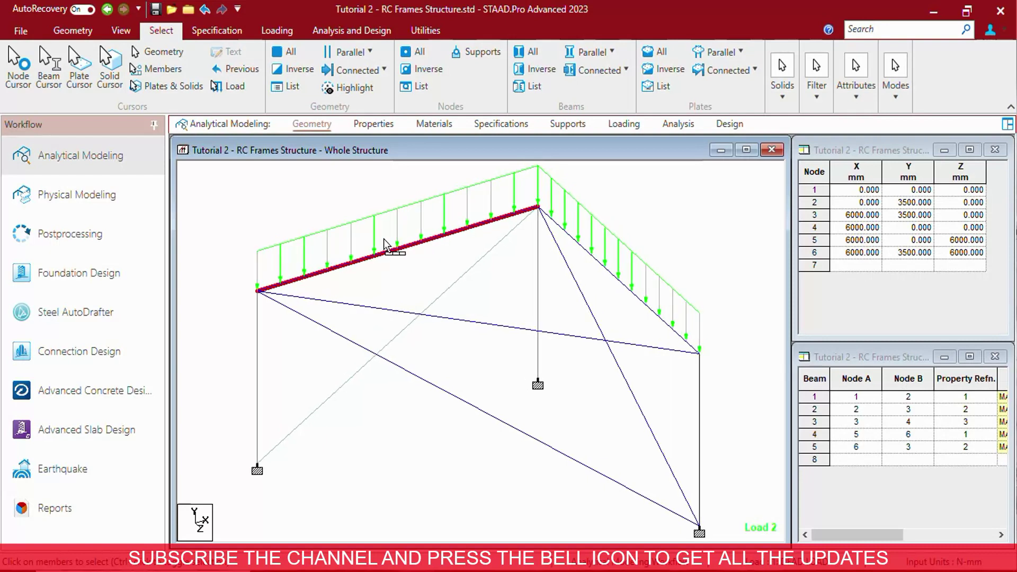
click(183, 89)
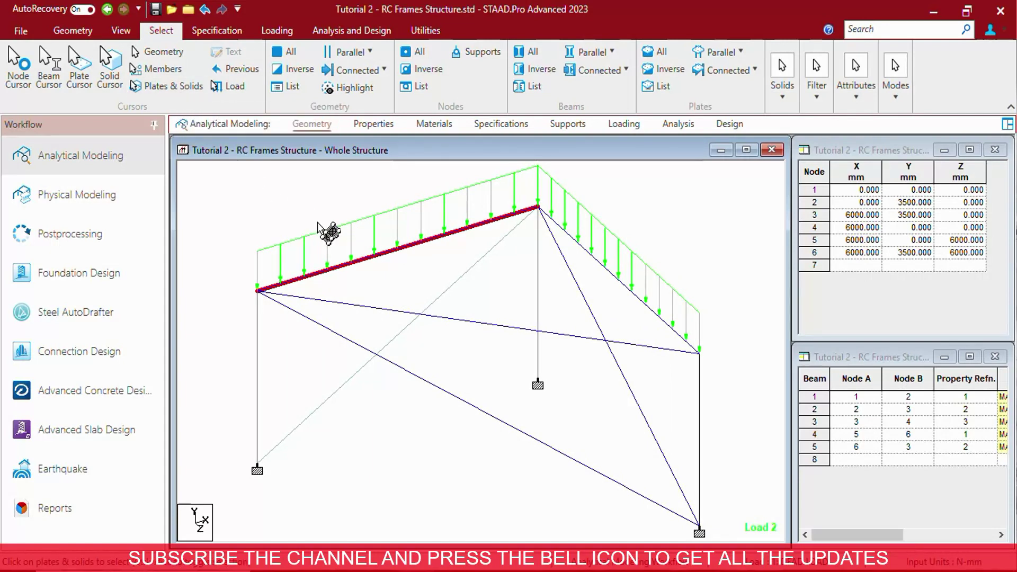
click(318, 378)
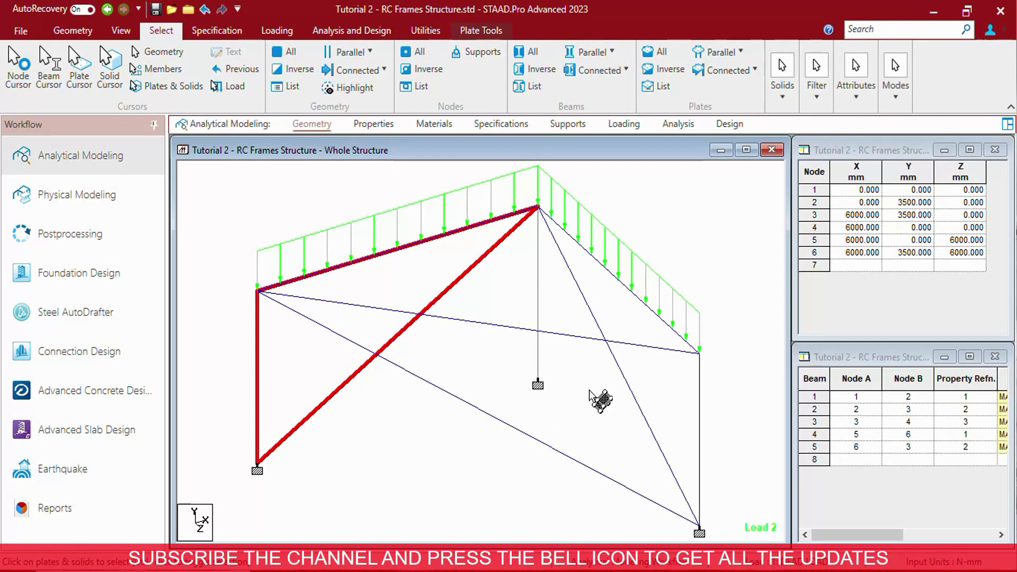
drag(704, 277, 450, 489)
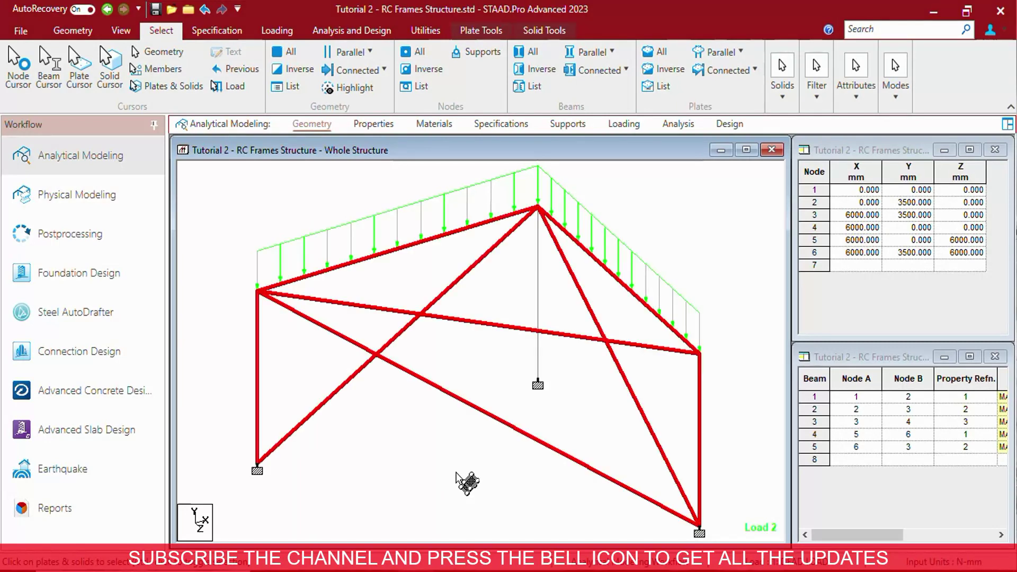
click(458, 474)
Reselect the left plate, apply Delete, window-select the plates, and clear the selection
click(364, 356)
key(Delete)
drag(683, 231, 522, 420)
click(424, 468)
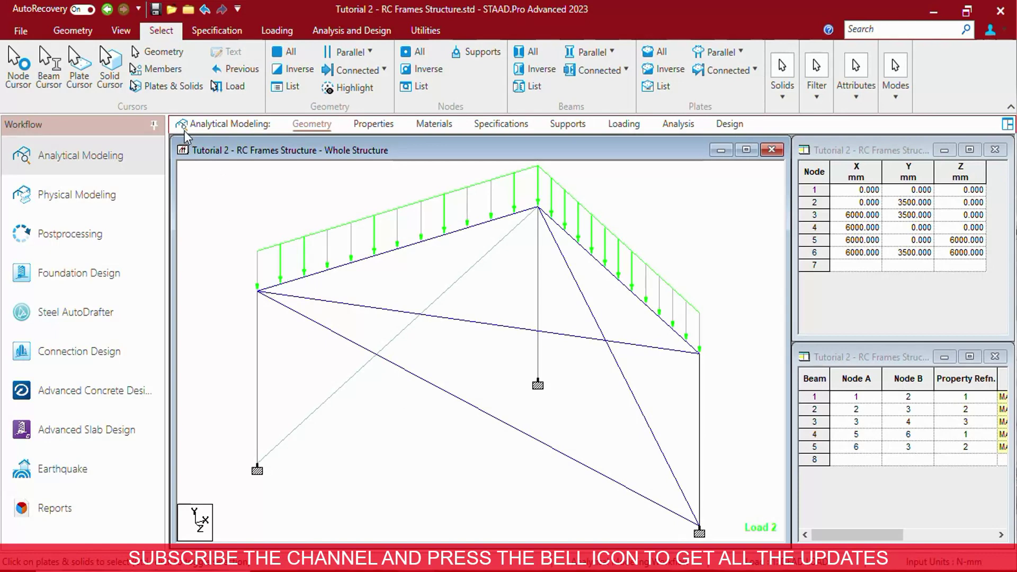
Restore all beams with Select > Previous, deselect them, and switch to the Load Cursor
click(248, 67)
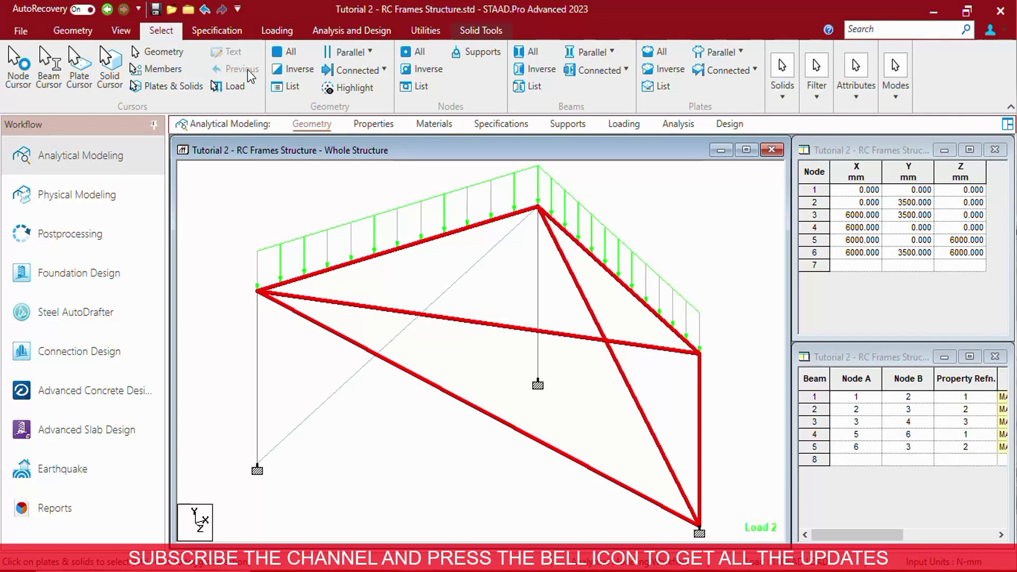
click(254, 211)
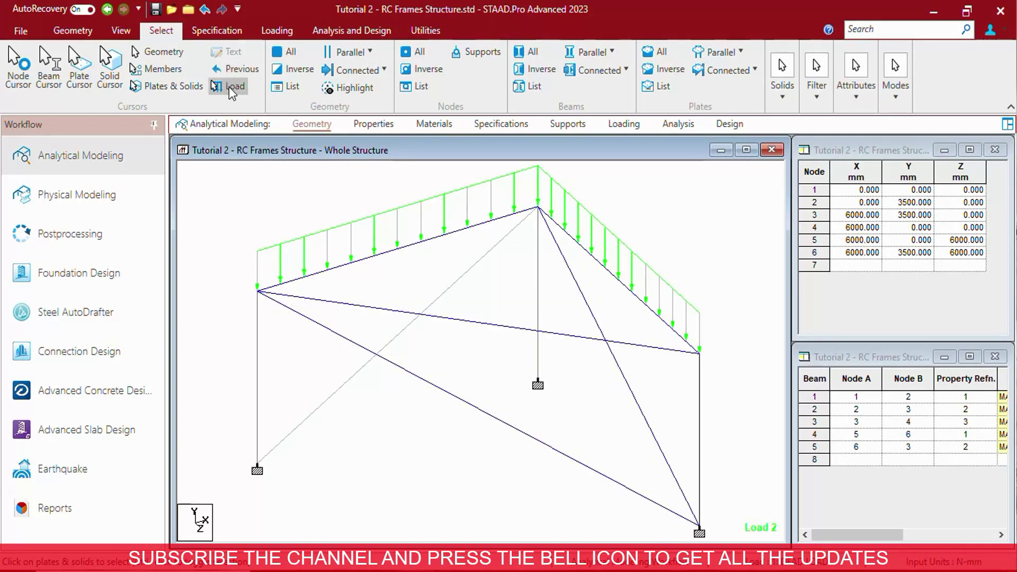
click(228, 85)
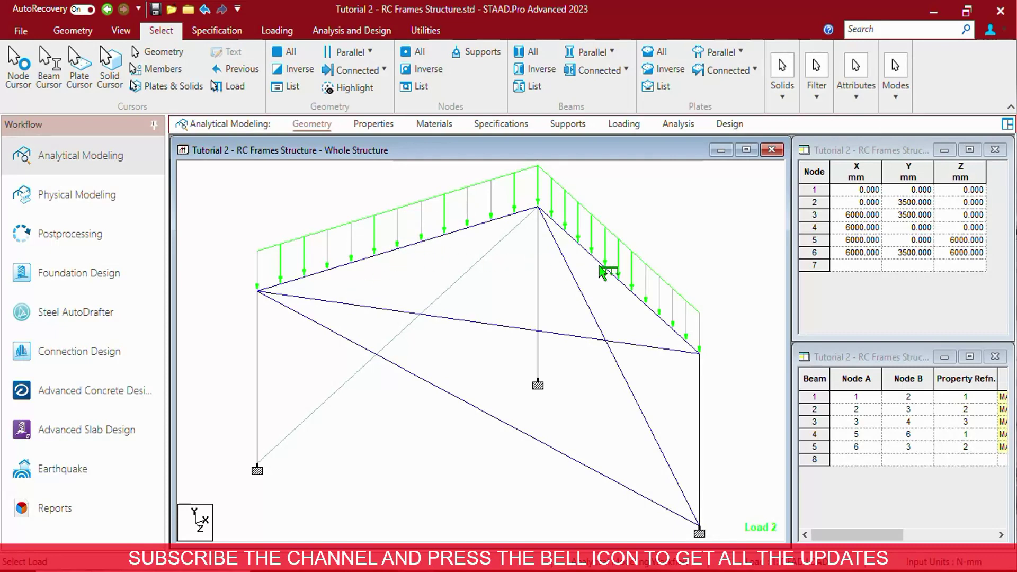
click(622, 124)
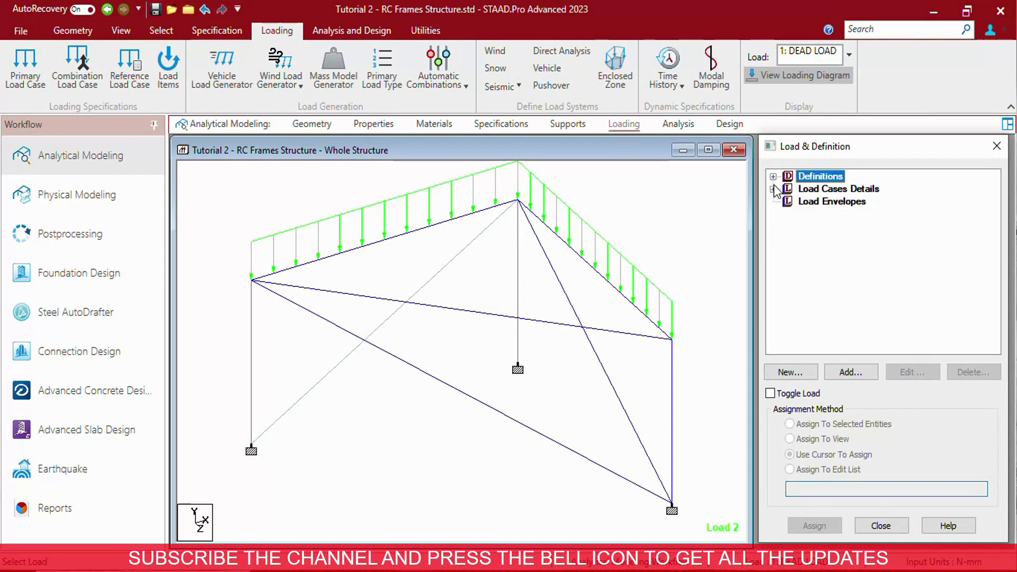
click(773, 189)
click(600, 284)
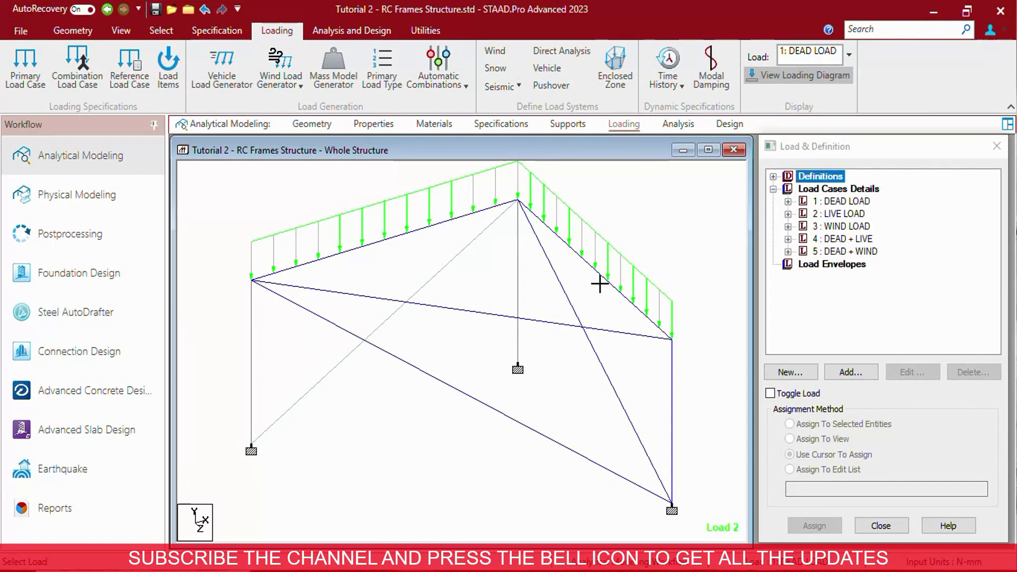
click(120, 31)
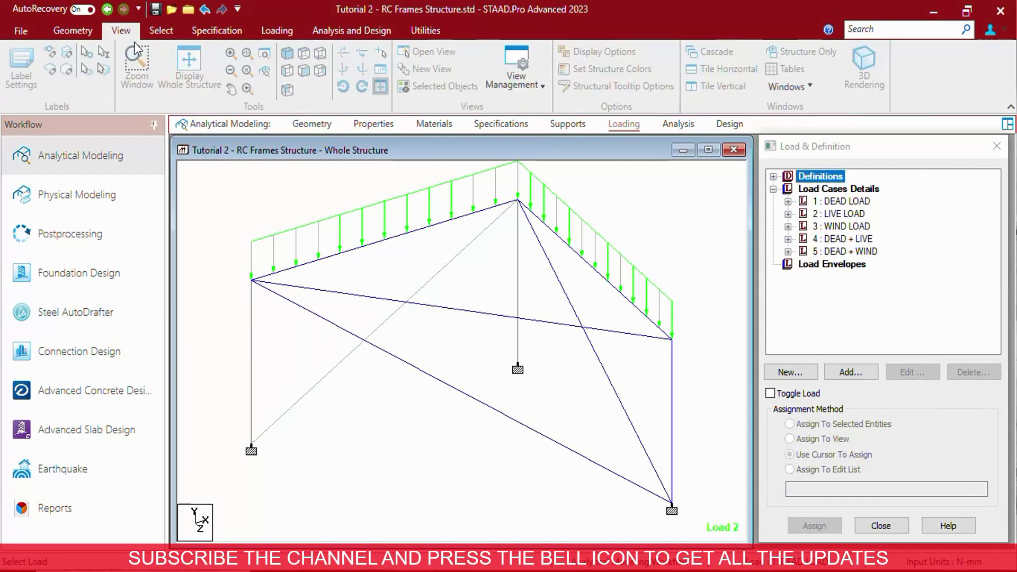
click(161, 30)
click(227, 86)
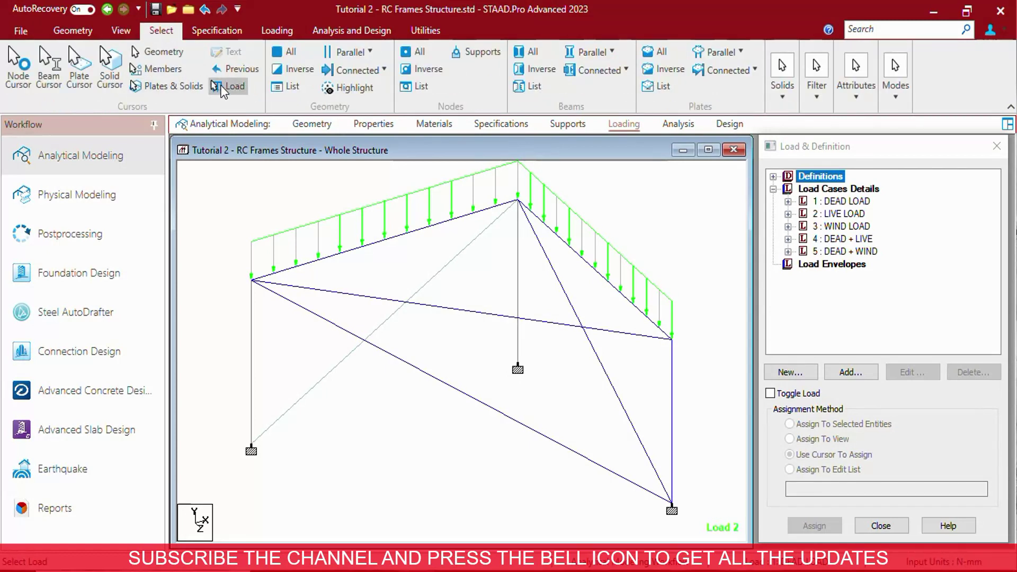
double_click(411, 236)
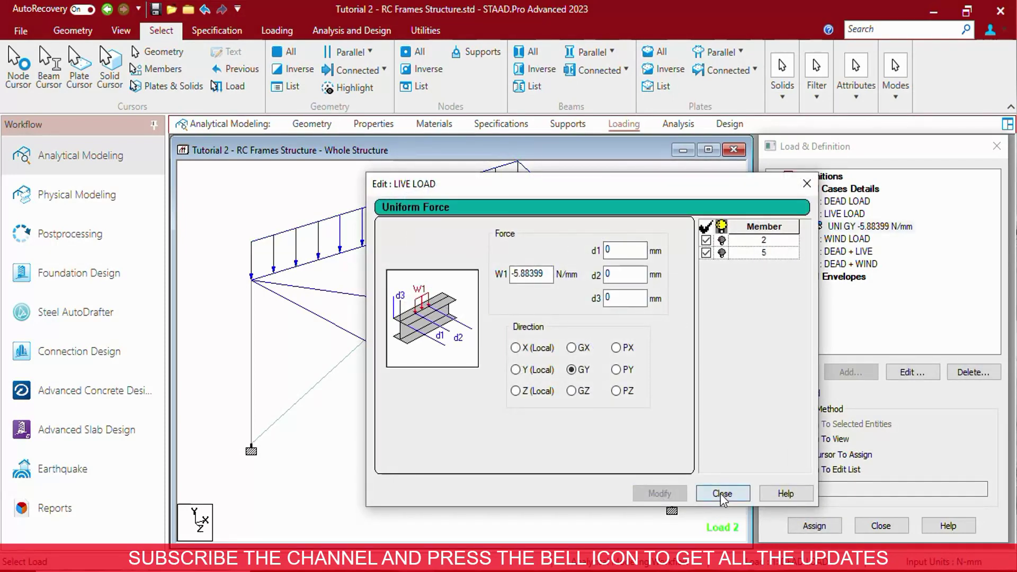
click(716, 486)
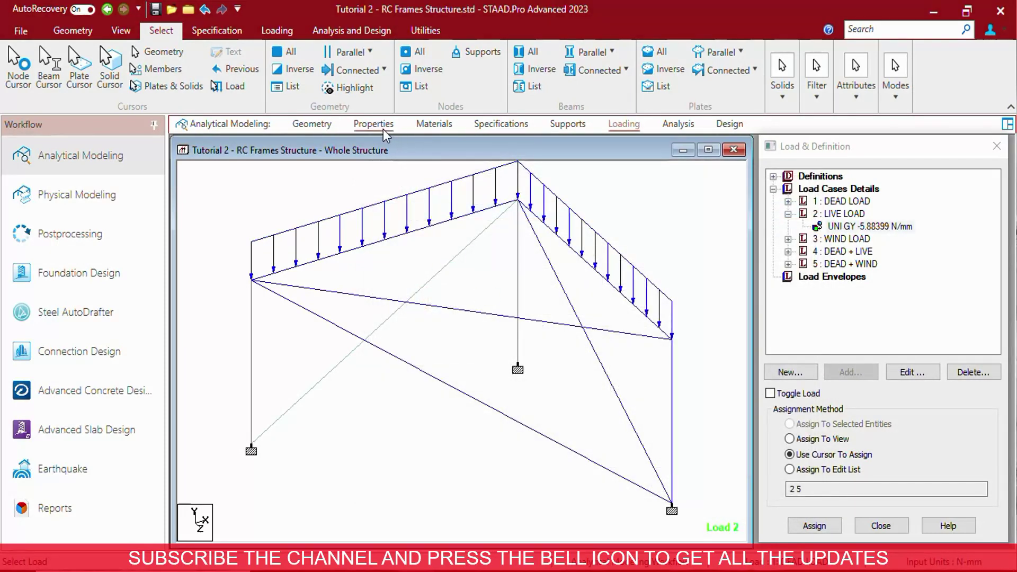
click(311, 127)
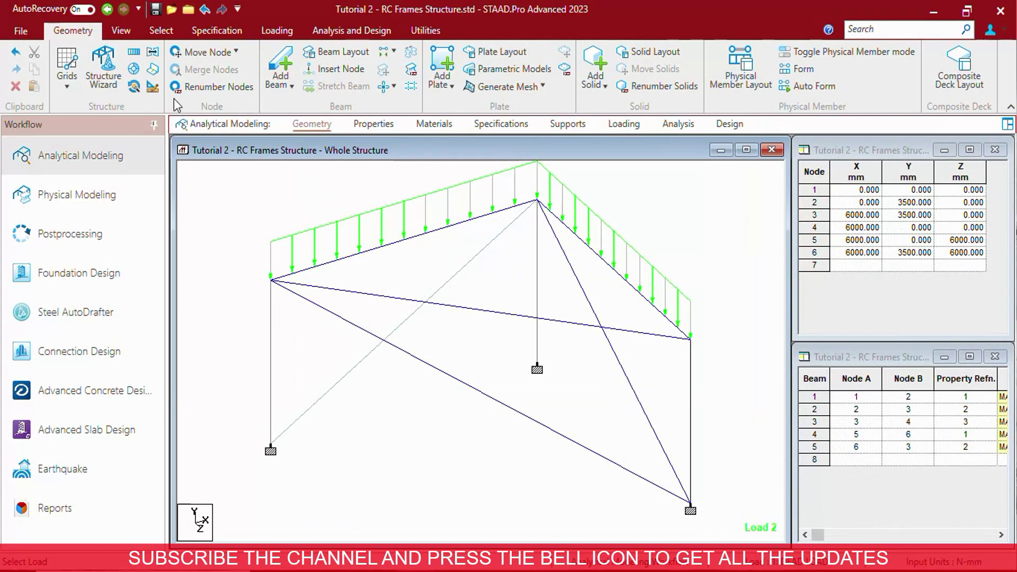
Inspect the live load's W1 value of -5.88399 N/mm on members 2 and 5, closing without changes
click(161, 30)
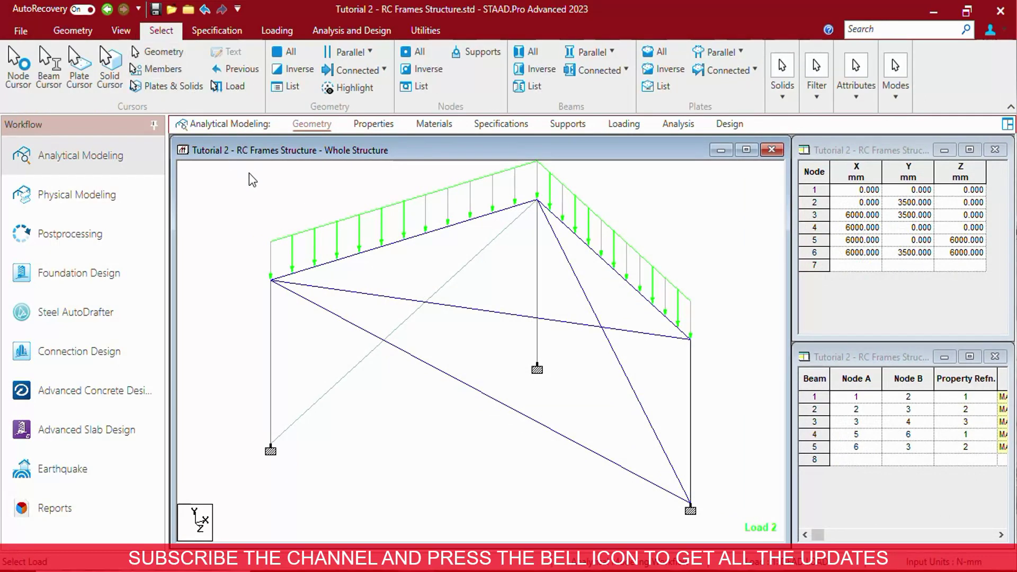
click(233, 86)
double_click(411, 242)
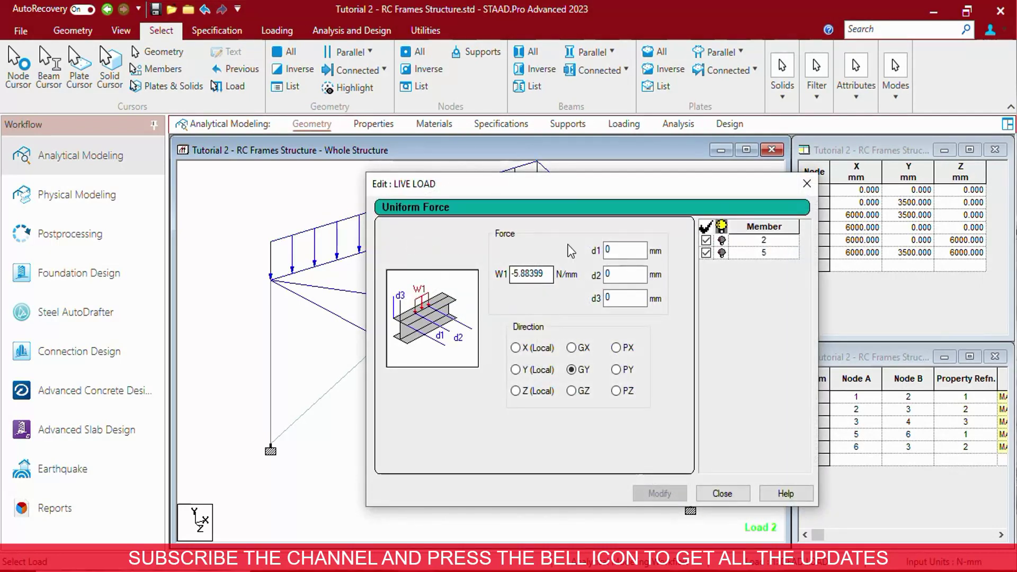
drag(547, 273, 488, 271)
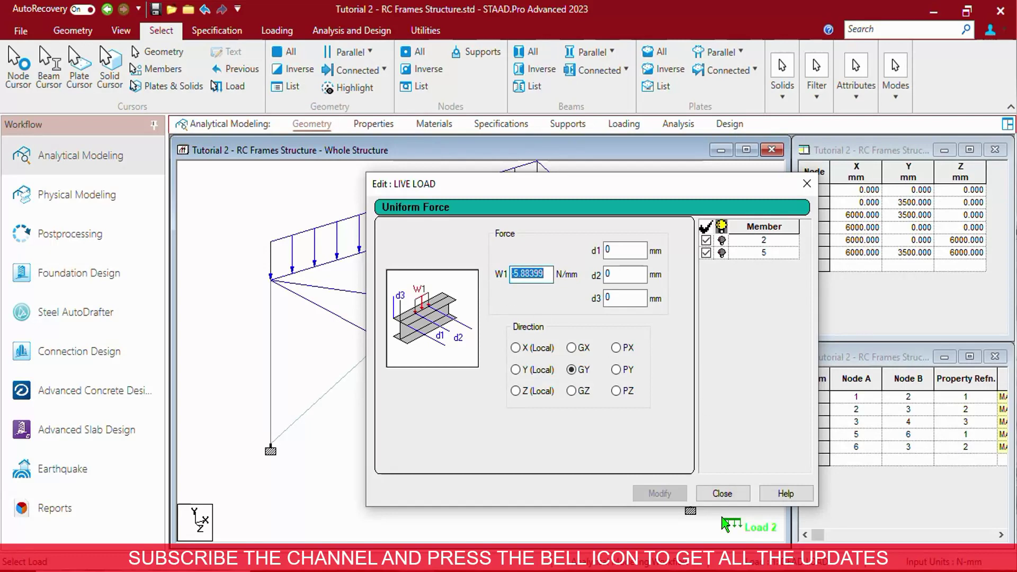
click(720, 493)
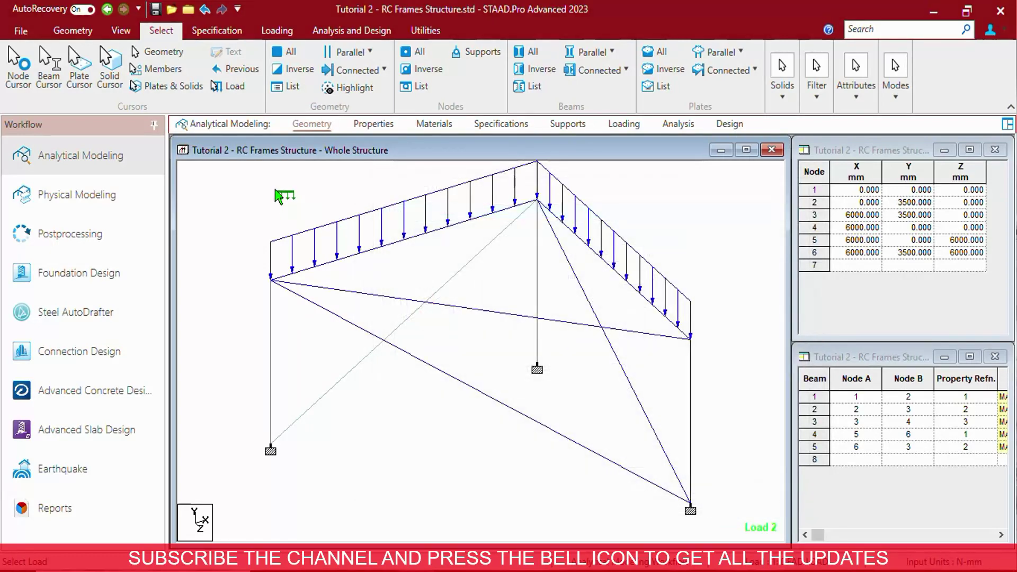
click(166, 57)
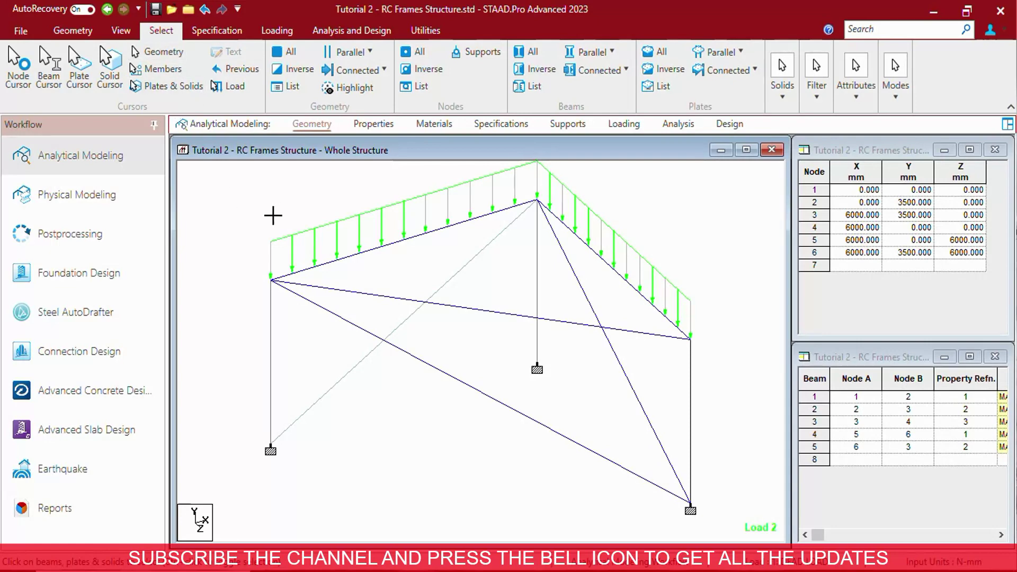
drag(238, 188, 729, 523)
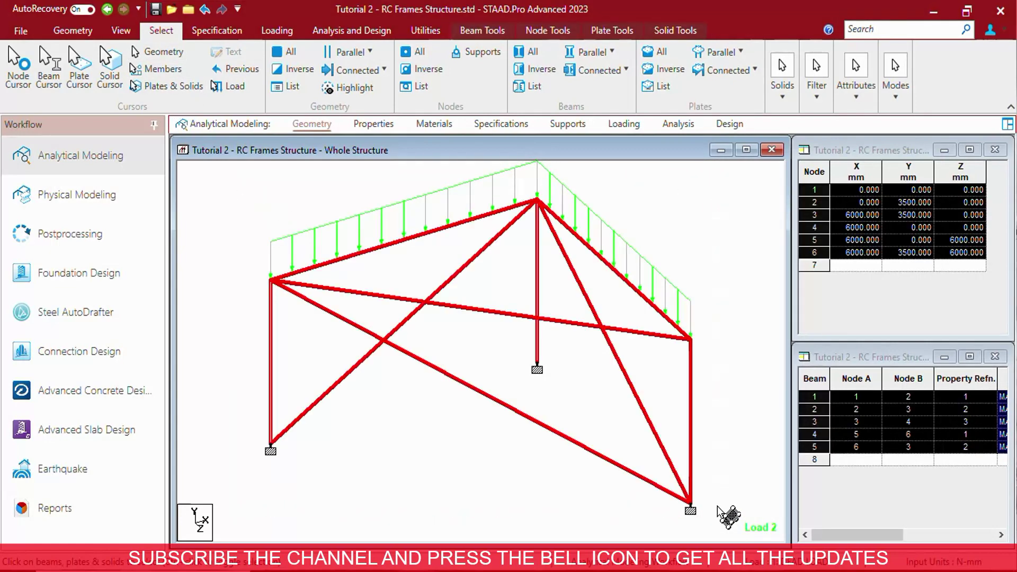
click(384, 465)
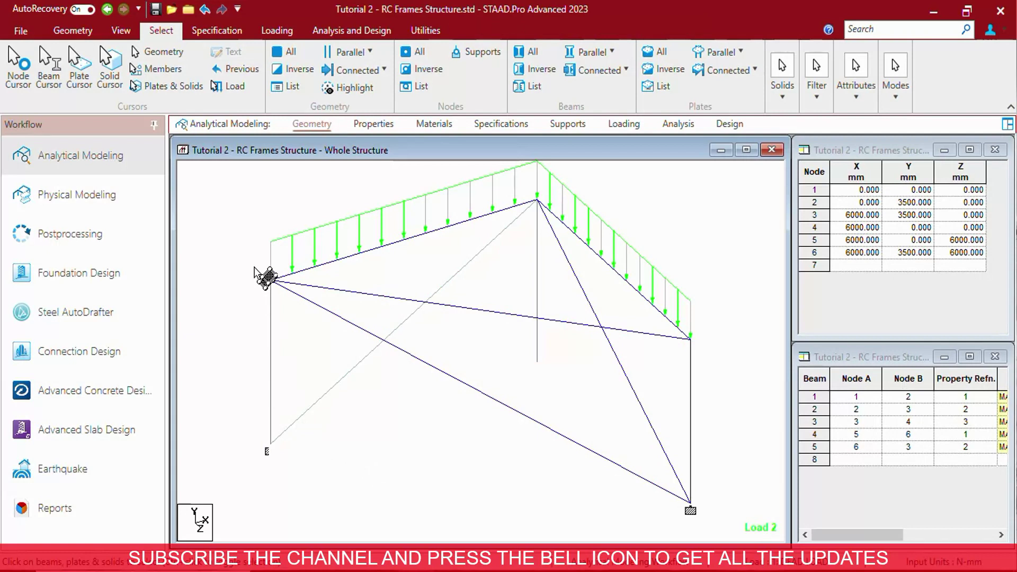
drag(302, 475, 301, 478)
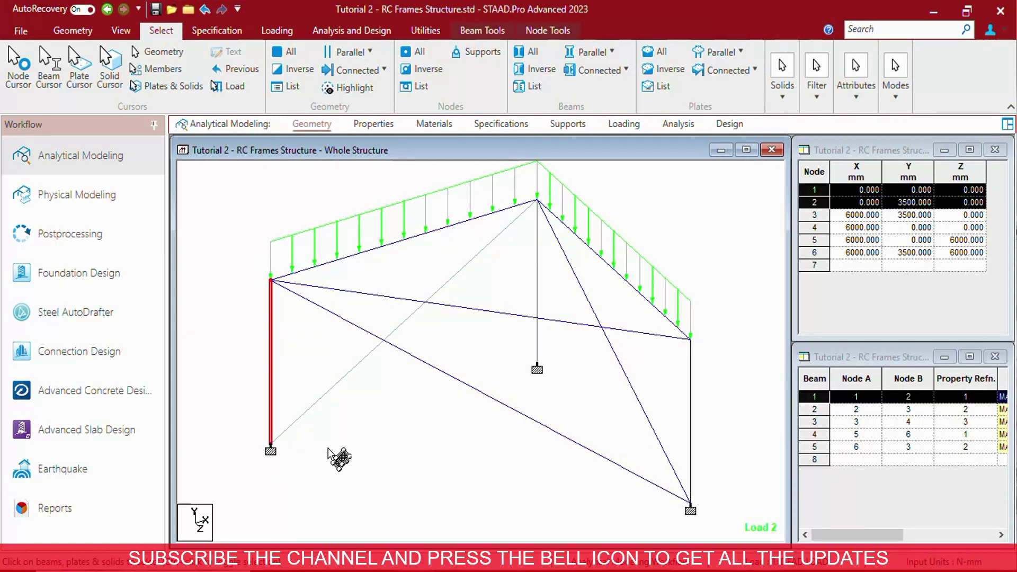
click(335, 454)
click(311, 371)
drag(653, 270, 556, 394)
drag(685, 256, 479, 447)
click(474, 455)
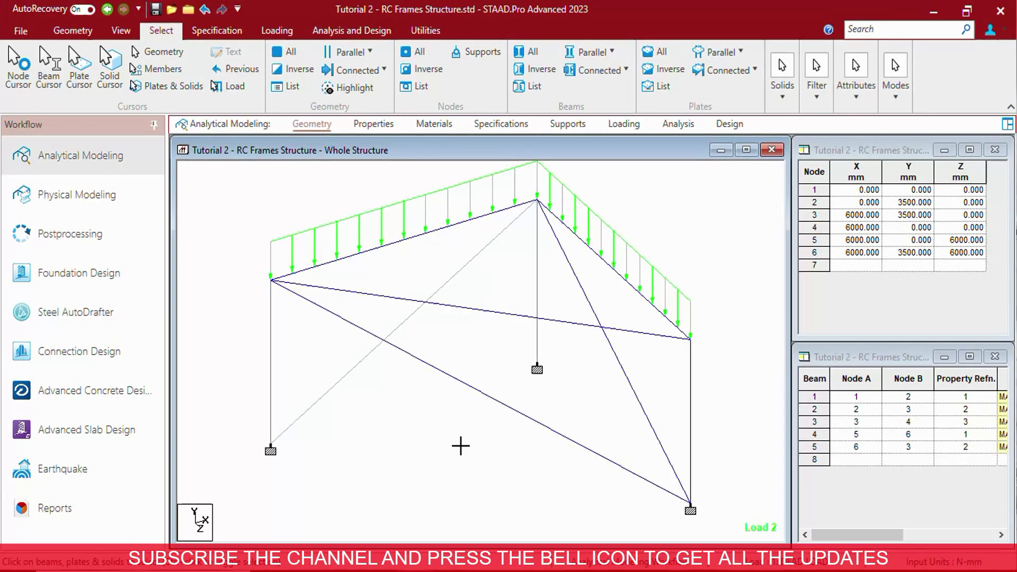